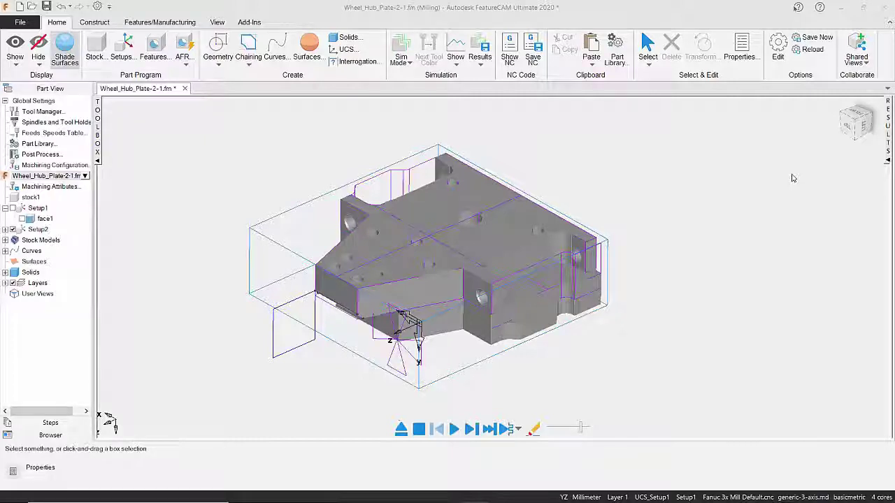
- Run the wheel hub plate milling simulation and turn the view to show the part's bottom
{"action": "scroll", "coordinate": [793, 178], "scroll_direction": "up", "scroll_amount": 5}
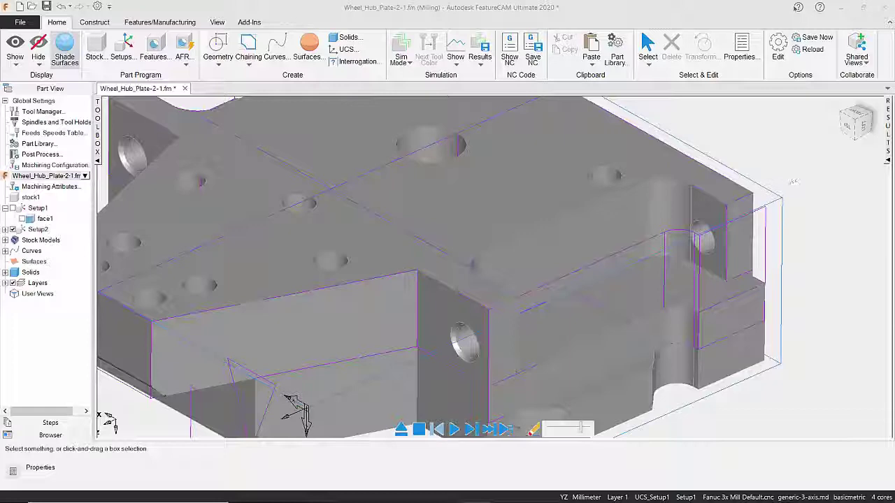
{"action": "scroll", "coordinate": [803, 165], "scroll_direction": "down", "scroll_amount": 5}
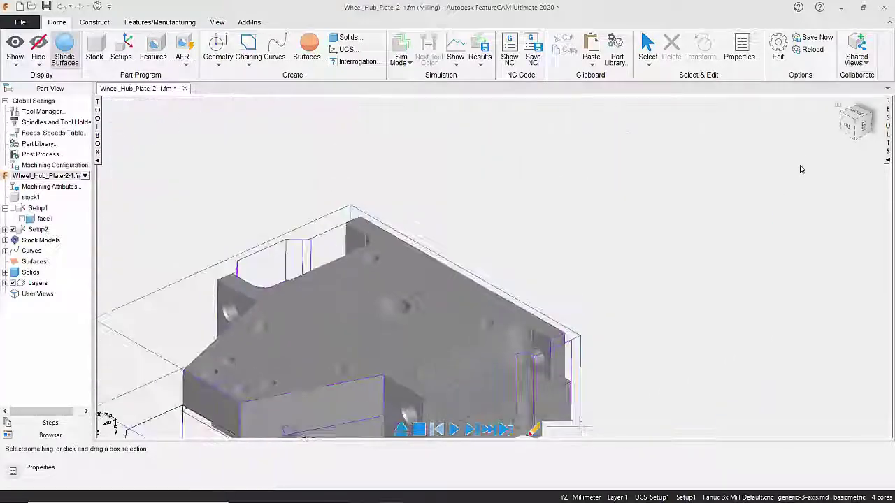
{"action": "left_click", "coordinate": [453, 431]}
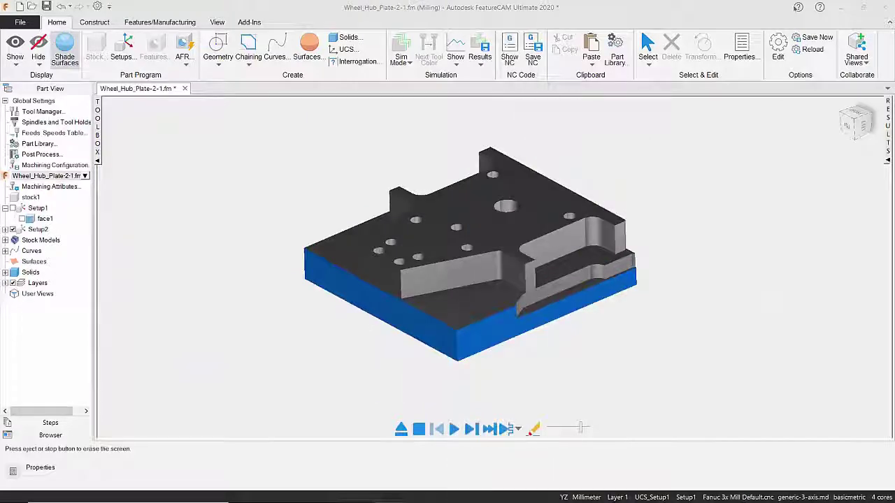
{"action": "left_click", "coordinate": [854, 133]}
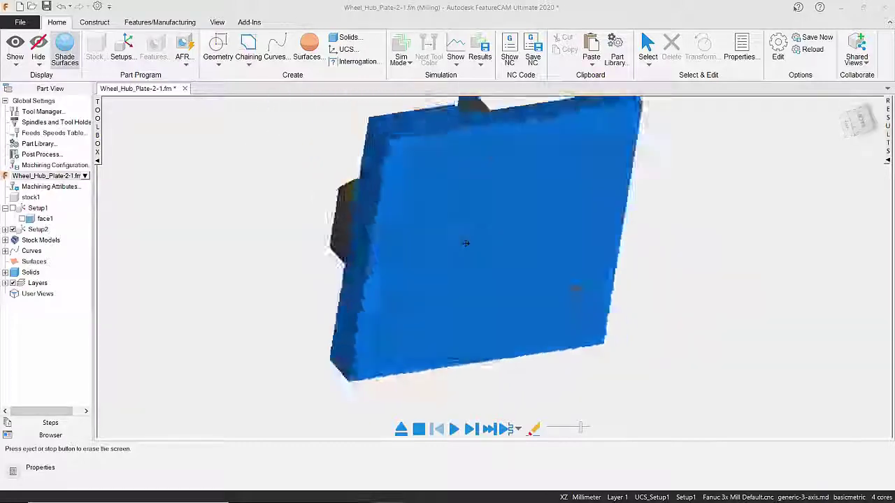
- Leave the simulation and set the new setup's zero to Align to part geometry
{"action": "left_click", "coordinate": [401, 429]}
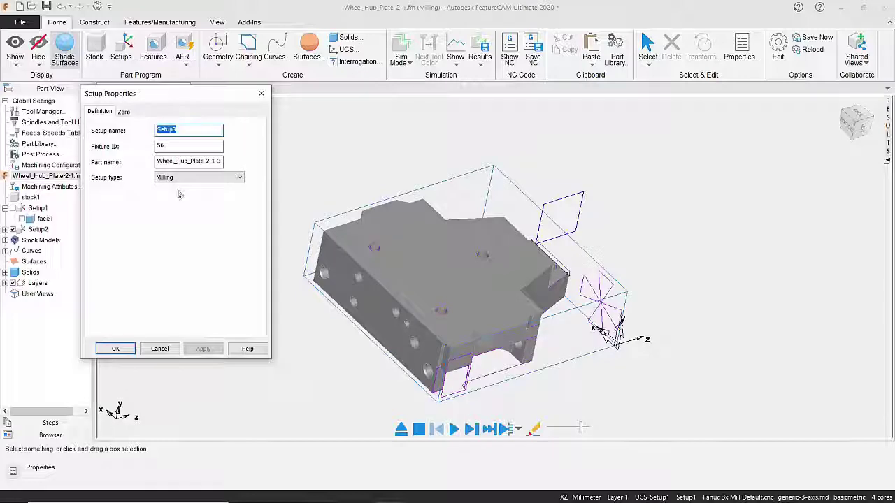
{"action": "left_click", "coordinate": [124, 113]}
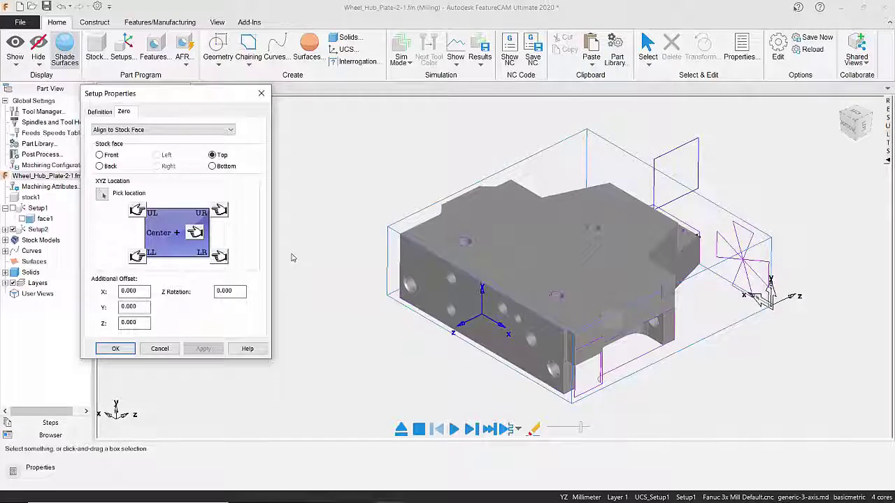
{"action": "left_click", "coordinate": [185, 130]}
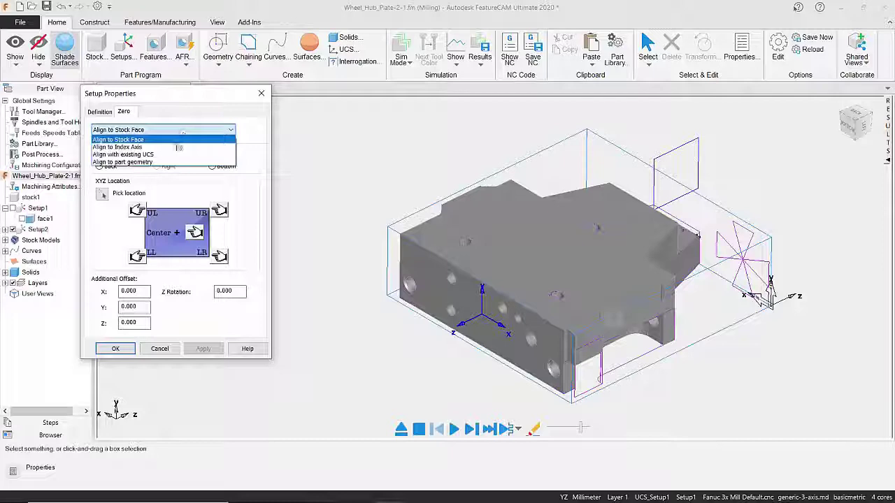
{"action": "left_click", "coordinate": [166, 161]}
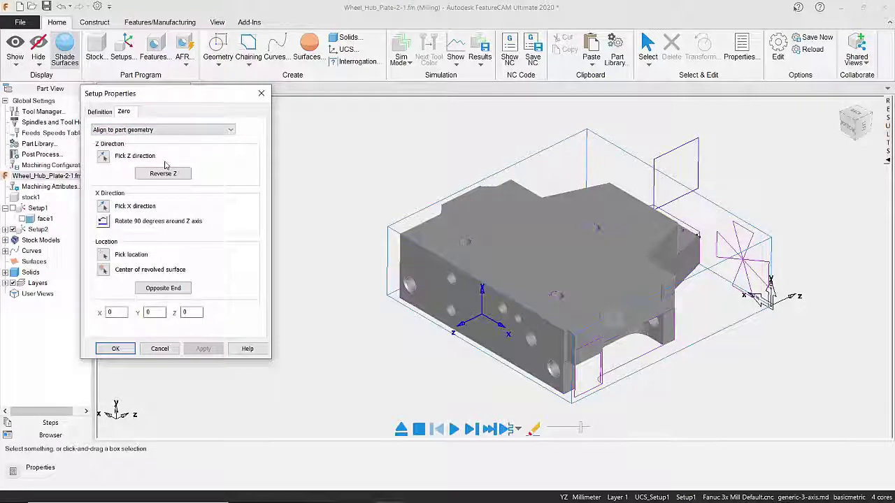
- Pick the Z direction from a part edge, then begin picking the X direction
{"action": "left_click", "coordinate": [135, 156]}
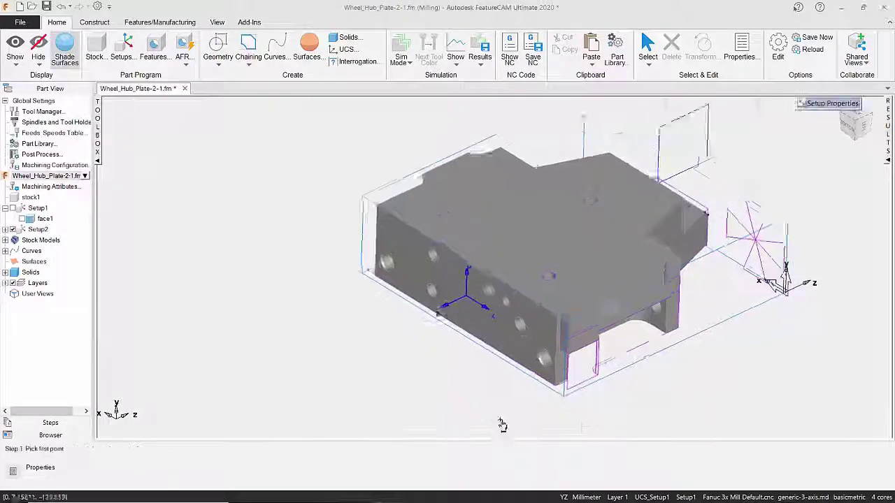
{"action": "scroll", "coordinate": [502, 425], "scroll_direction": "up", "scroll_amount": 5}
{"action": "left_click", "coordinate": [519, 337]}
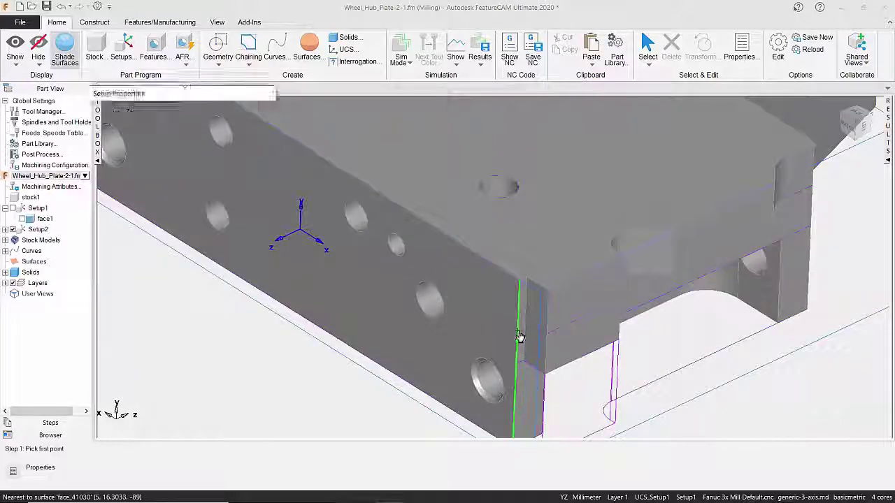
{"action": "scroll", "coordinate": [518, 325], "scroll_direction": "down", "scroll_amount": 5}
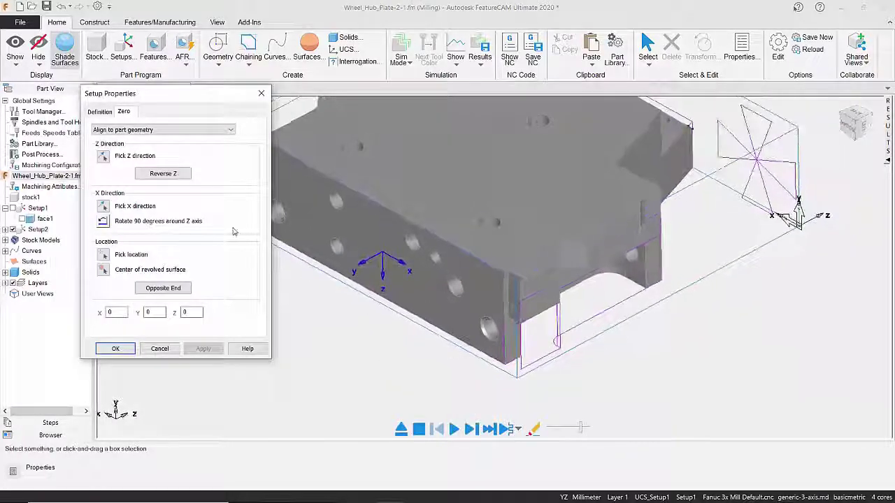
{"action": "left_click", "coordinate": [103, 206]}
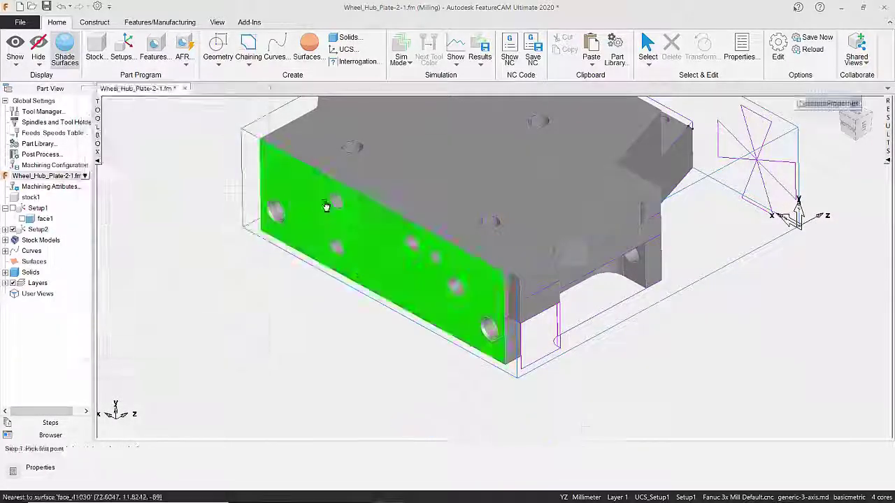
{"action": "scroll", "coordinate": [381, 306], "scroll_direction": "up", "scroll_amount": 4}
{"action": "scroll", "coordinate": [380, 306], "scroll_direction": "up", "scroll_amount": 2}
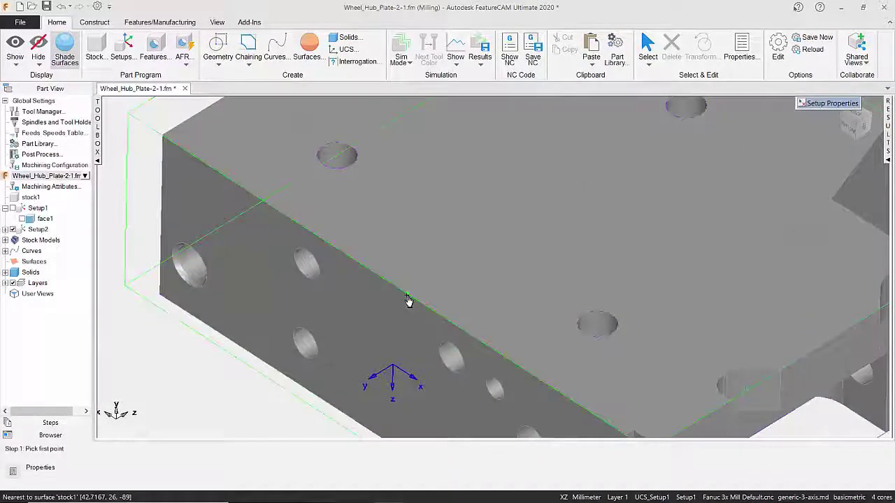
- Complete the X direction on an edge and re-pick Z from two side-face points
{"action": "left_click", "coordinate": [444, 323]}
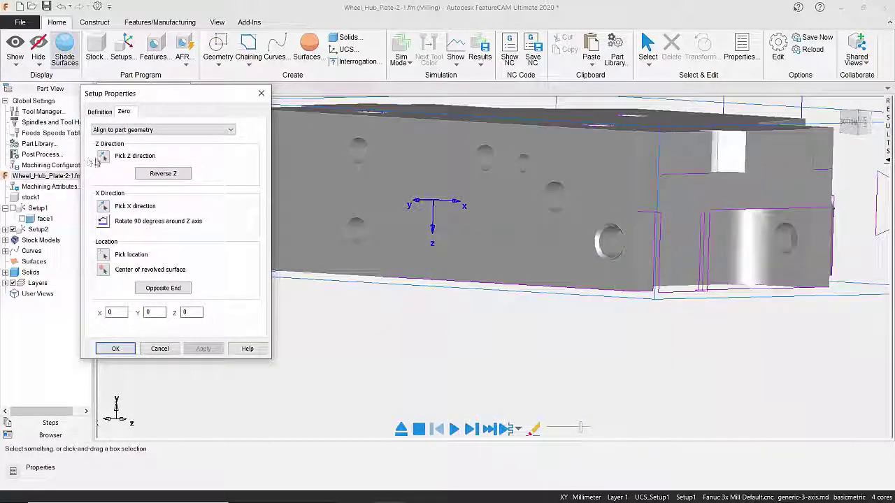
{"action": "left_click", "coordinate": [103, 155]}
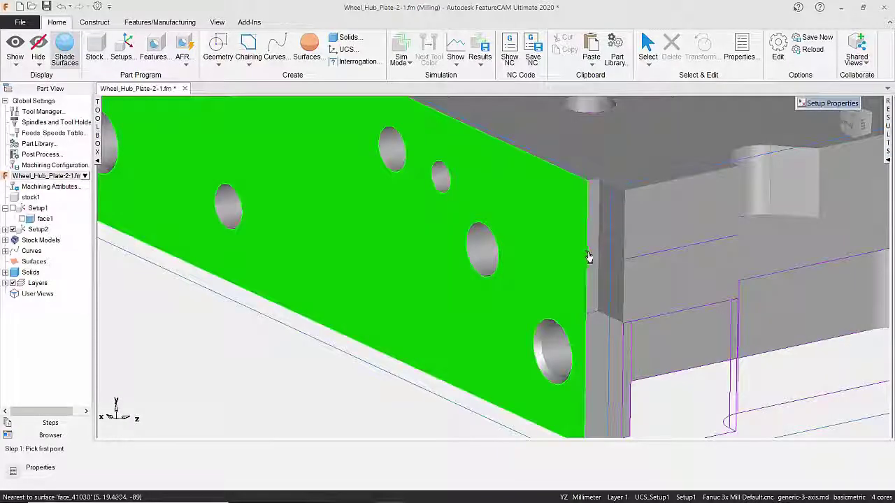
{"action": "left_click", "coordinate": [590, 256]}
{"action": "left_click", "coordinate": [588, 221]}
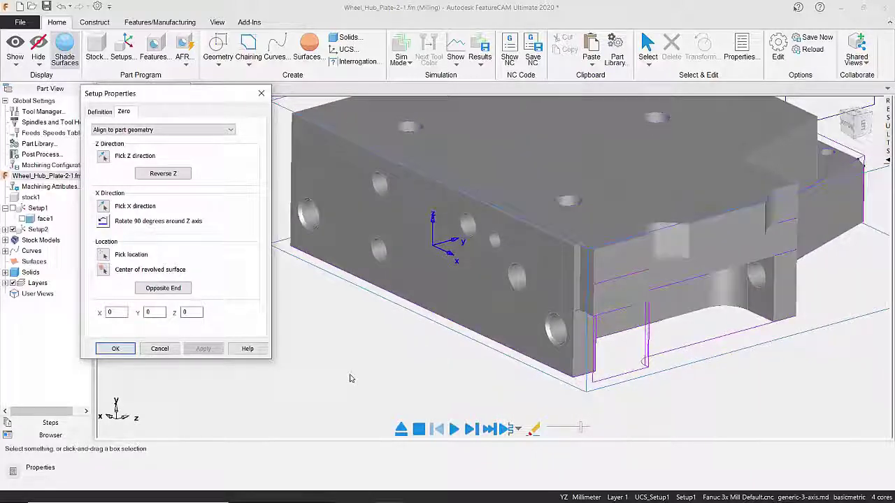
- Place the setup origin at the stock corner and confirm to create Setup3
{"action": "left_click", "coordinate": [103, 255]}
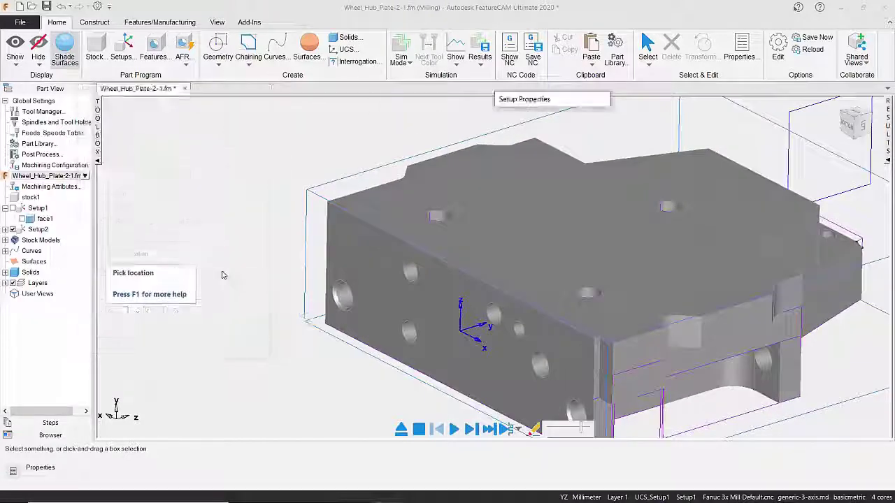
{"action": "left_click", "coordinate": [256, 270]}
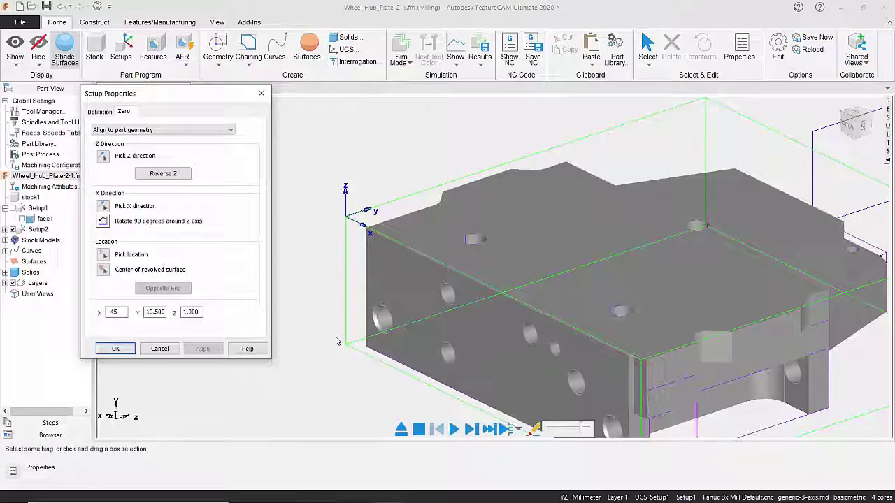
{"action": "left_click", "coordinate": [119, 349]}
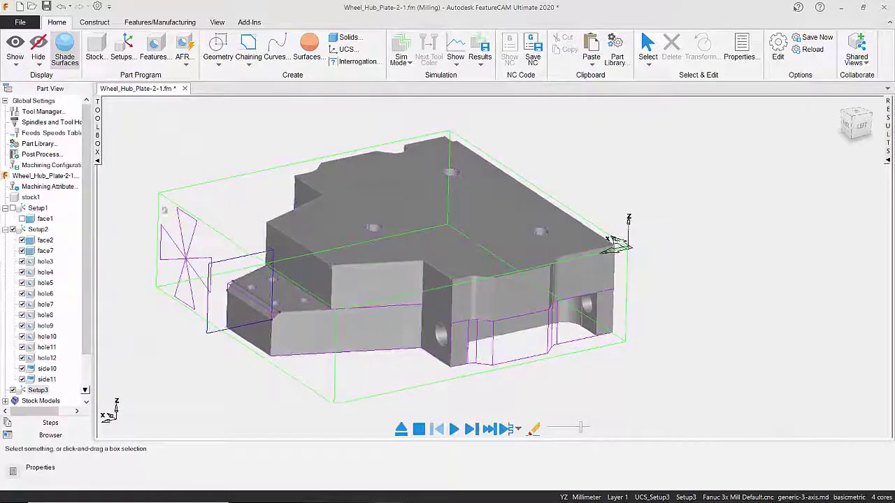
- Run automatic feature recognition for Setup3 only, accepting the face8 and side3 features
{"action": "left_click", "coordinate": [184, 52]}
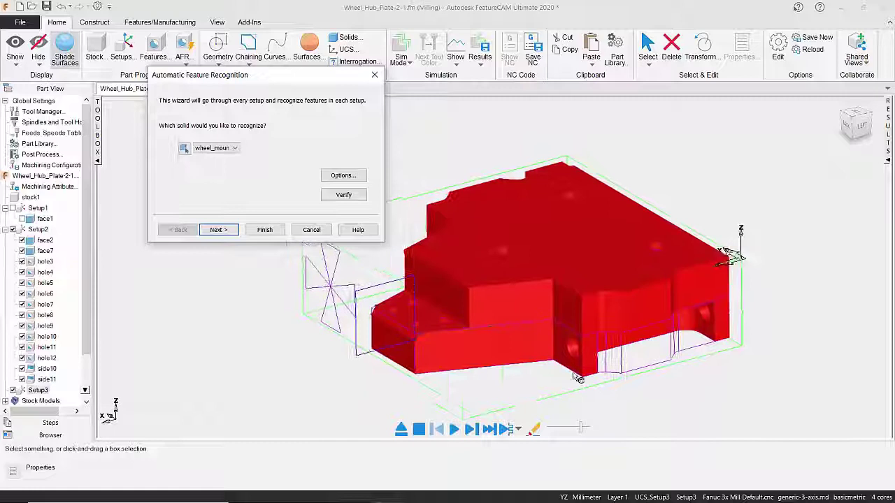
{"action": "left_click", "coordinate": [217, 230]}
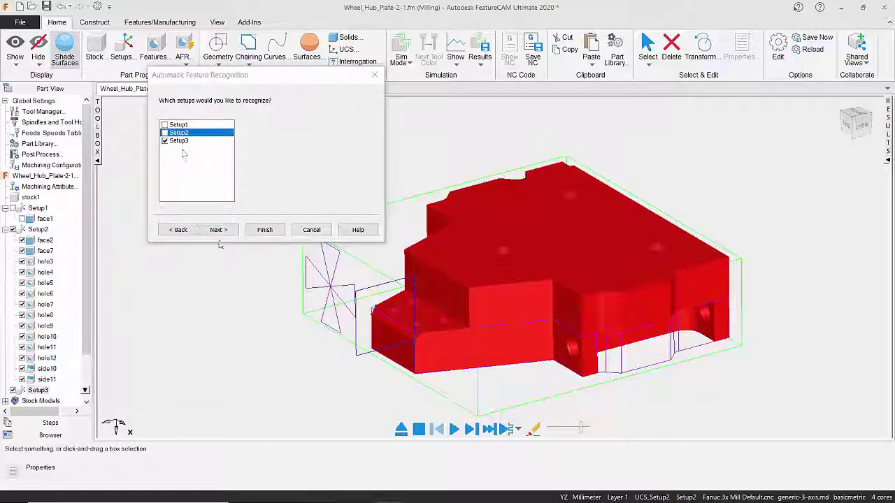
{"action": "left_click", "coordinate": [219, 230]}
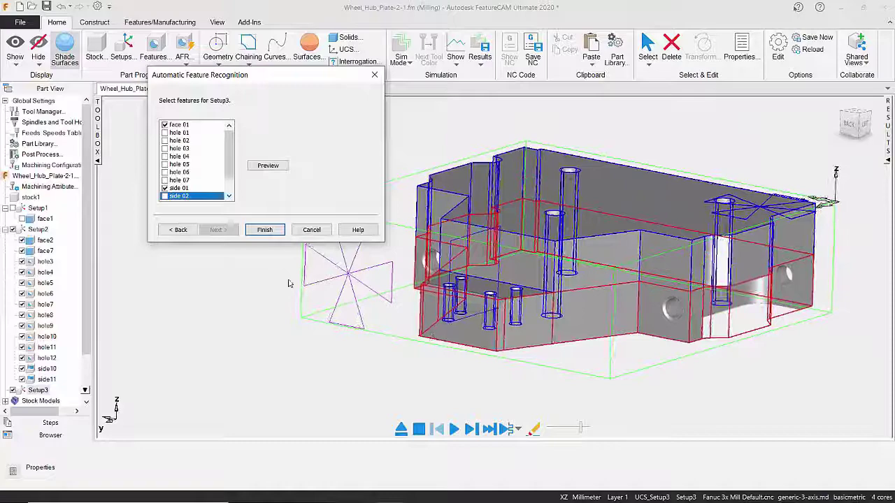
{"action": "left_click", "coordinate": [265, 230]}
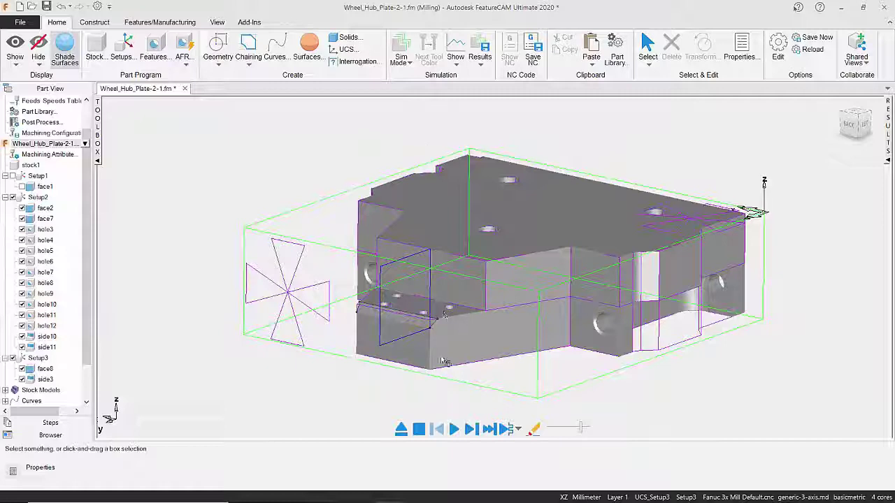
- Play and replay the simulation through Setup3's cuts, then orbit around the finished plate
{"action": "left_click", "coordinate": [455, 431]}
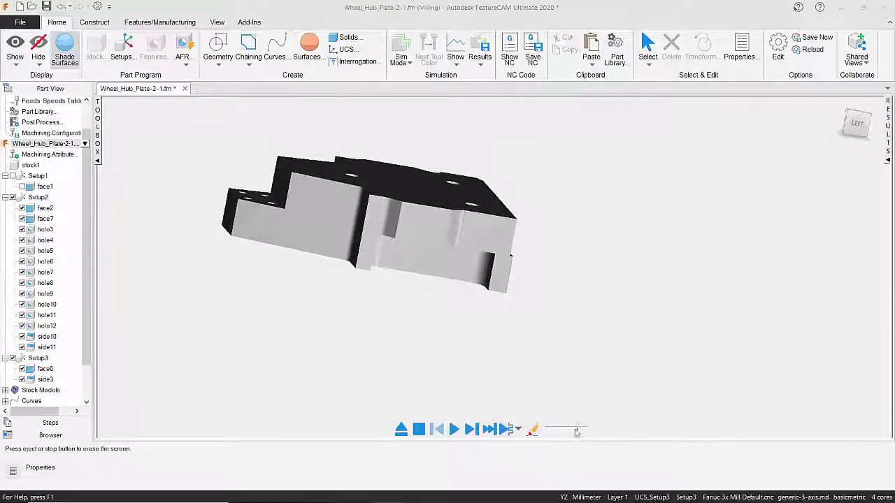
{"action": "left_click", "coordinate": [455, 429]}
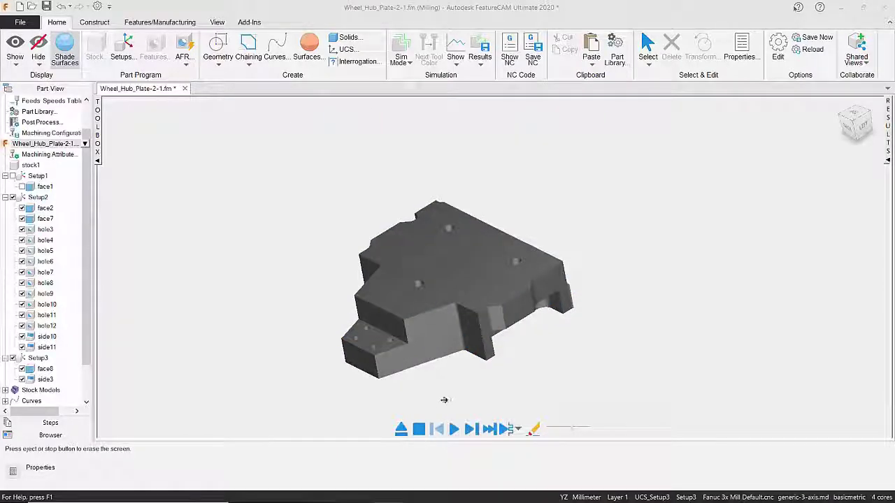
{"action": "middle_click_drag", "start_coordinate": [267, 329], "coordinate": [262, 340]}
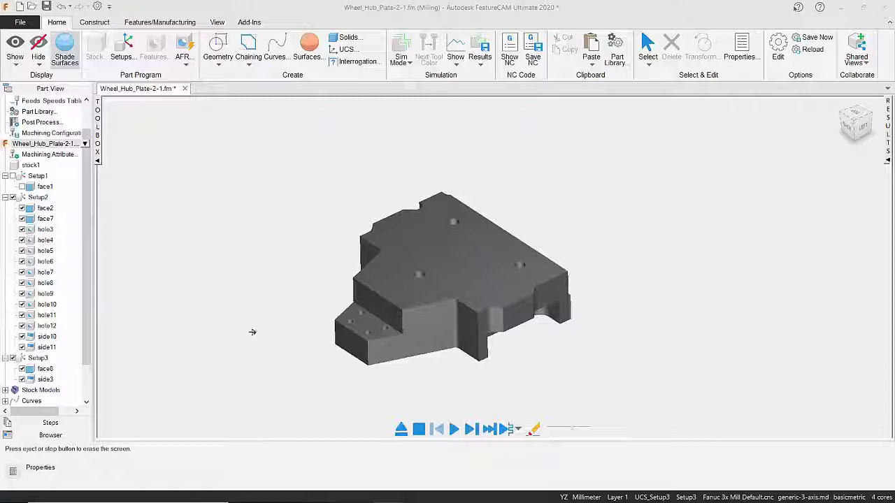
- Set stock1's indexing to no multi-axis positioning with program stops between setups
{"action": "double_click", "coordinate": [13, 166]}
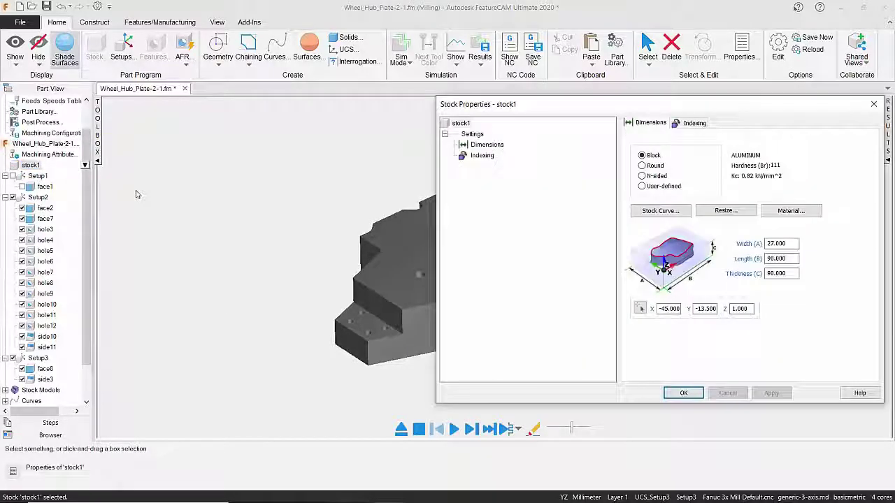
{"action": "left_click", "coordinate": [695, 123]}
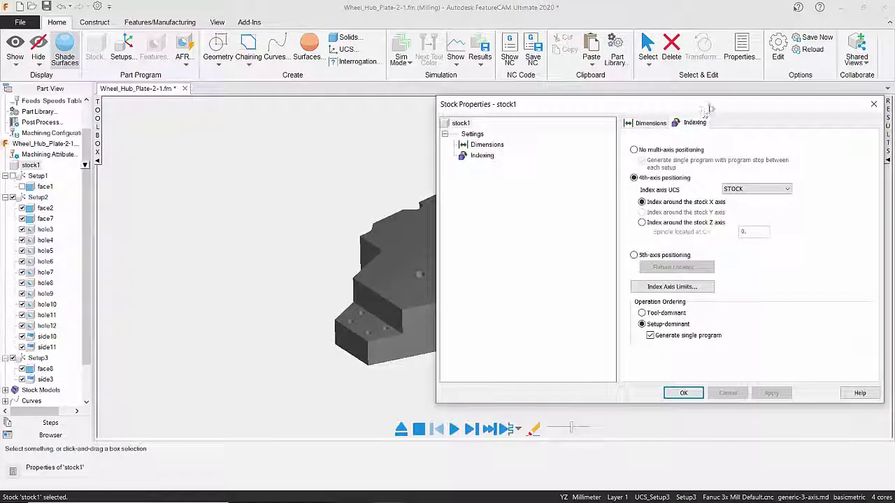
{"action": "left_click_drag", "start_coordinate": [711, 106], "coordinate": [487, 84]}
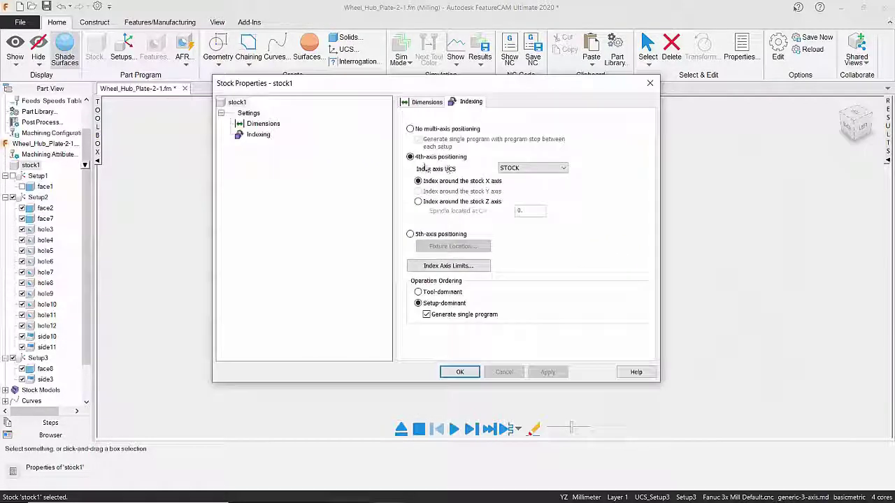
{"action": "left_click", "coordinate": [410, 129]}
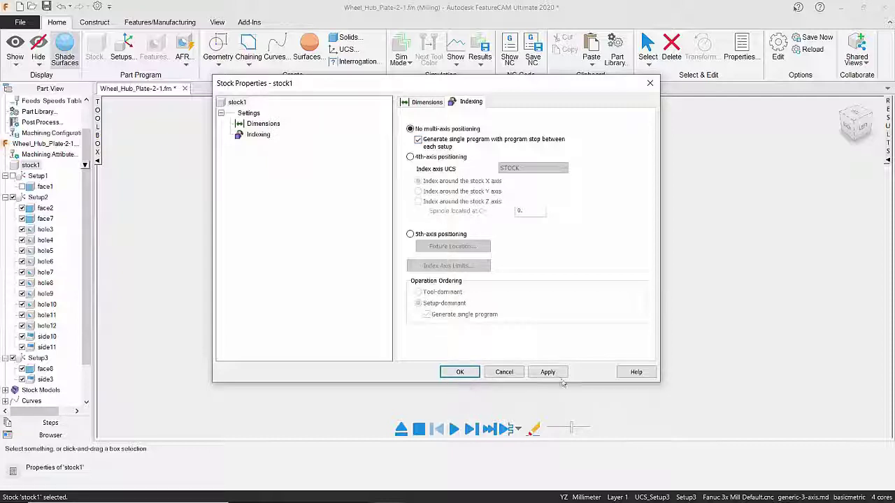
- Apply the indexing change, replay the simulation, and bring up the NC code to save it
{"action": "left_click", "coordinate": [460, 372]}
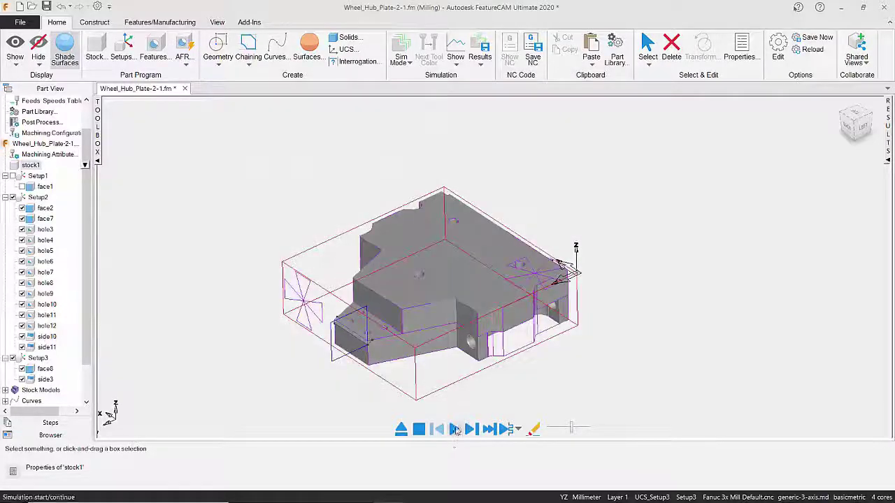
{"action": "left_click", "coordinate": [456, 430]}
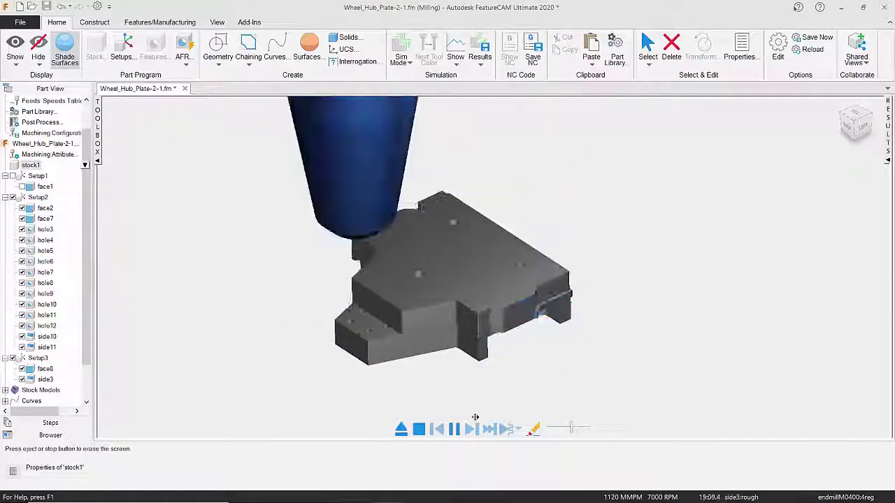
{"action": "left_click", "coordinate": [888, 162]}
{"action": "left_click", "coordinate": [620, 432]}
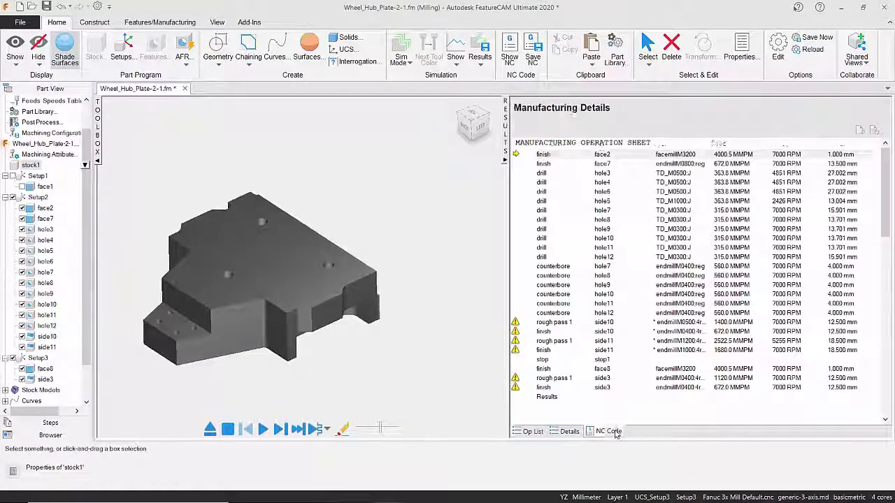
{"action": "left_click", "coordinate": [862, 131]}
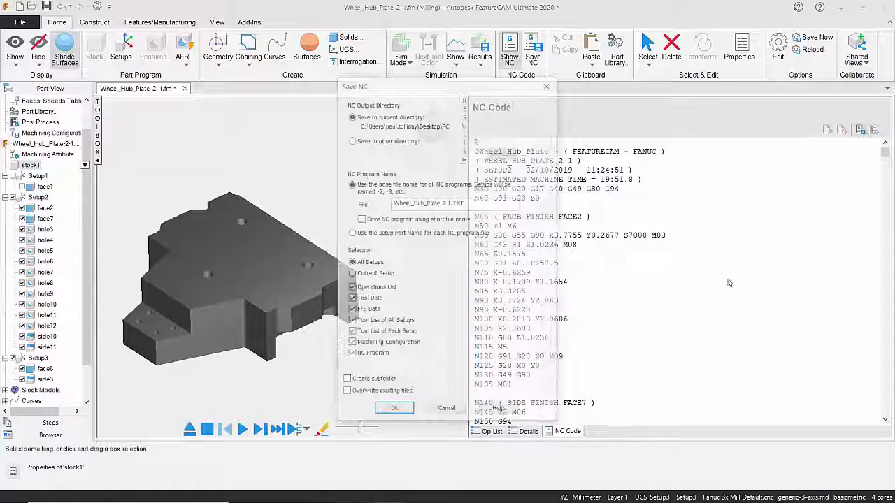